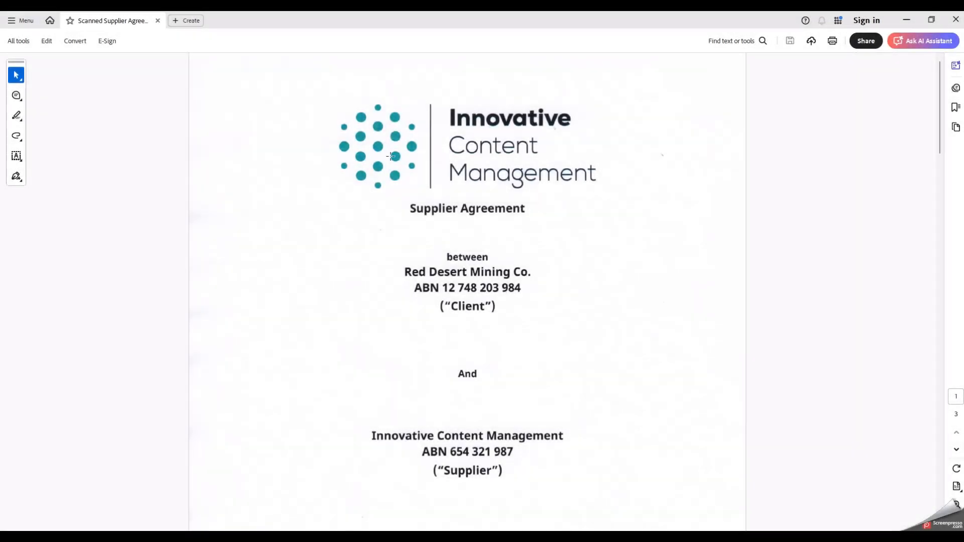
- Test whether the text on the scanned supplier agreement's first page can be selected, and clear the selection
click(347, 123)
drag(356, 137, 540, 285)
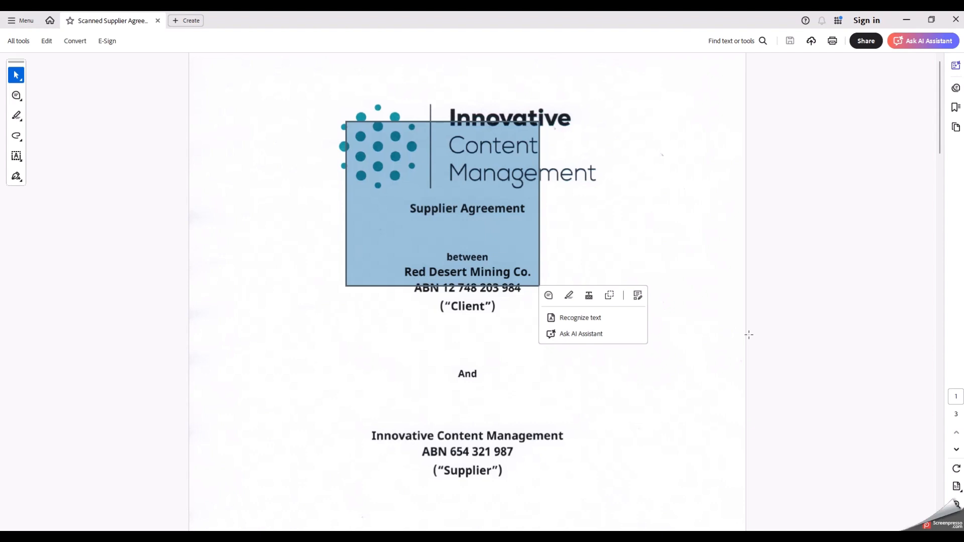
click(899, 233)
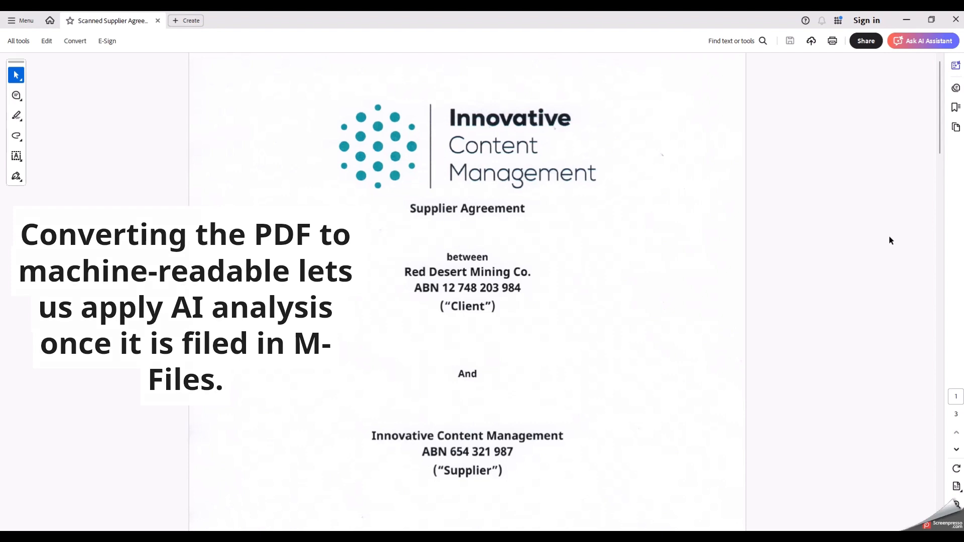
- Read through the scanned supplier agreement's parties, term dates, numbered clauses and execution signatures across all three pages
scroll(599, 262, down, 15)
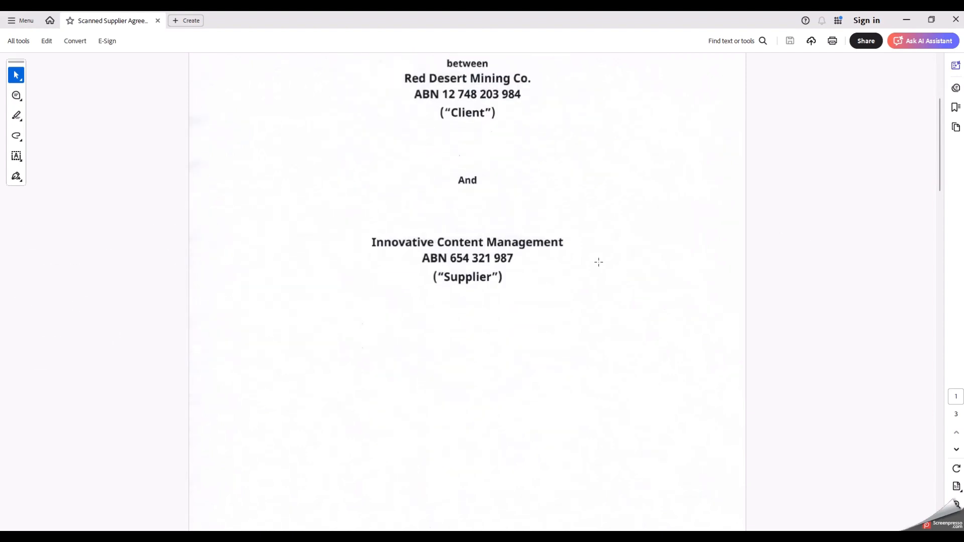
scroll(598, 262, down, 2)
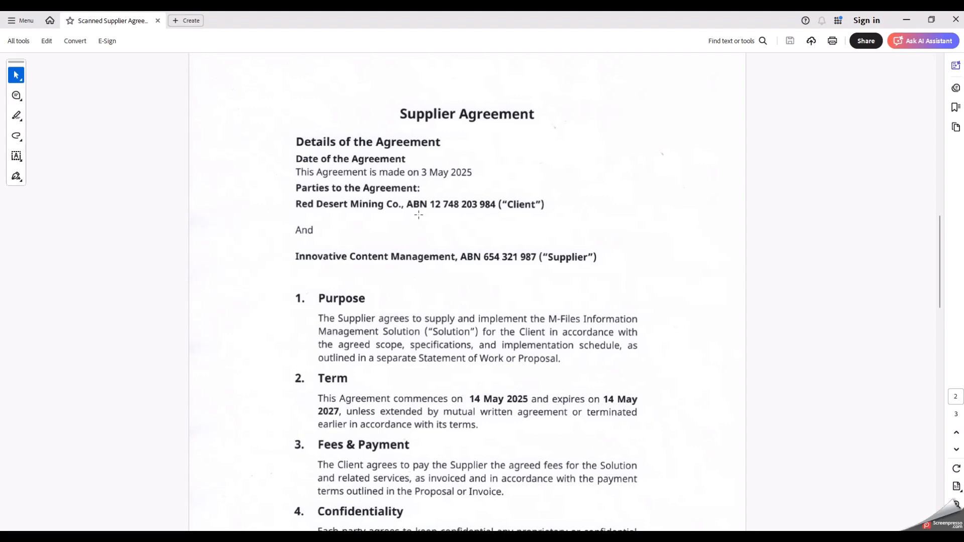
scroll(419, 215, down, 3)
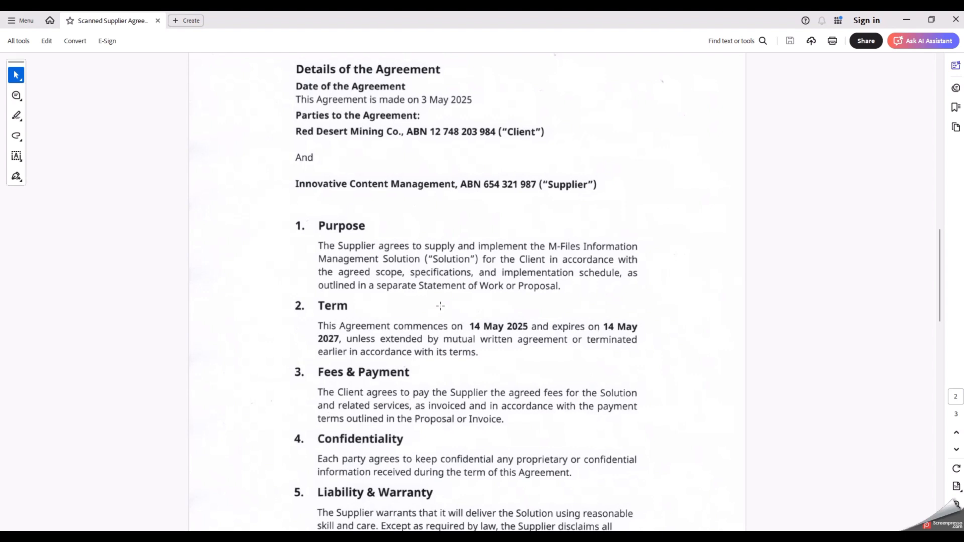
scroll(440, 305, down, 3)
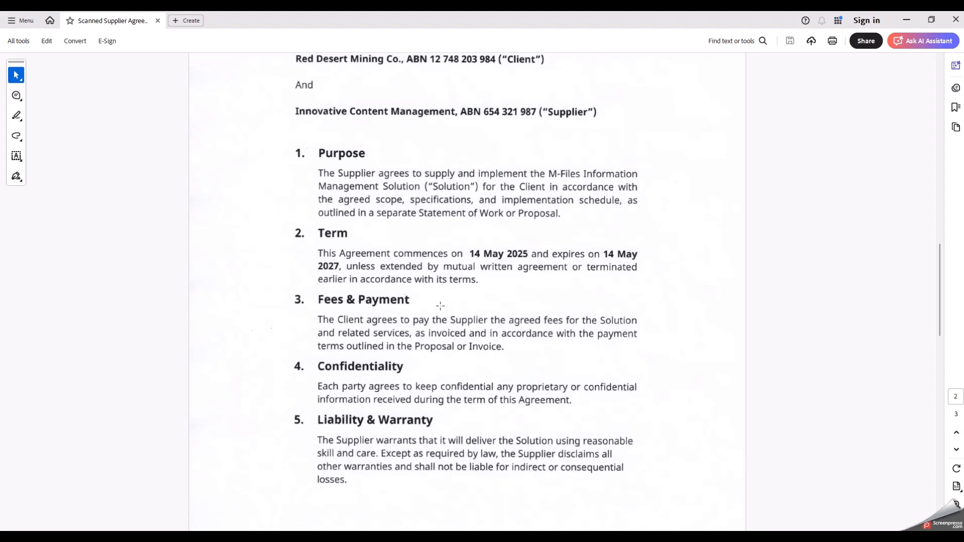
scroll(441, 306, down, 11)
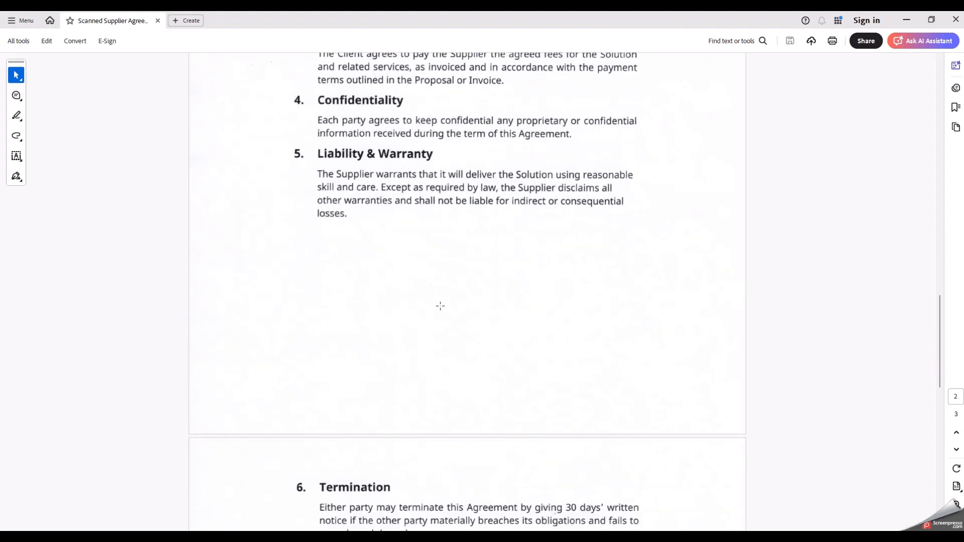
scroll(441, 306, down, 20)
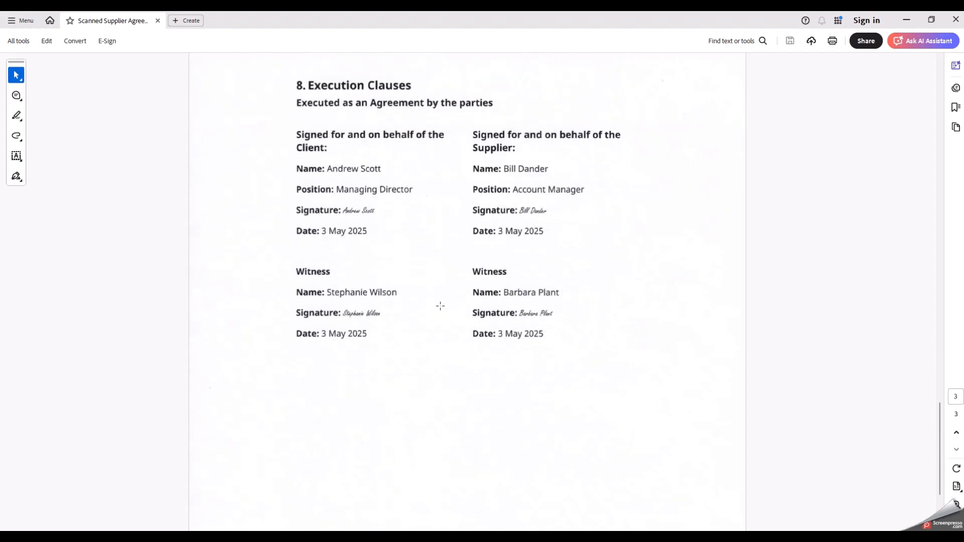
scroll(440, 306, down, 3)
scroll(441, 306, up, 3)
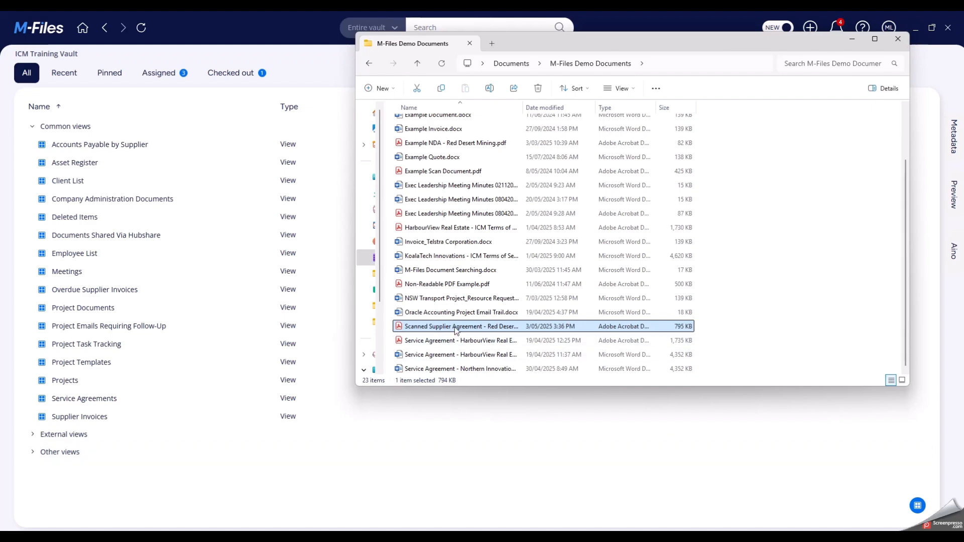
- Add the Scanned Supplier Agreement PDF from the M-Files Demo Documents folder to the M-Files vault with the class Legal Document
drag(454, 328, 301, 468)
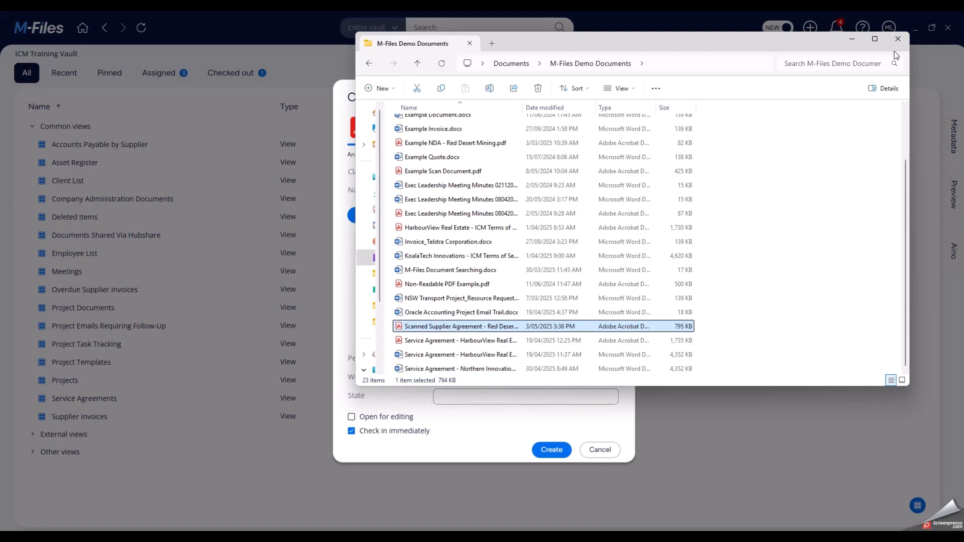
click(852, 39)
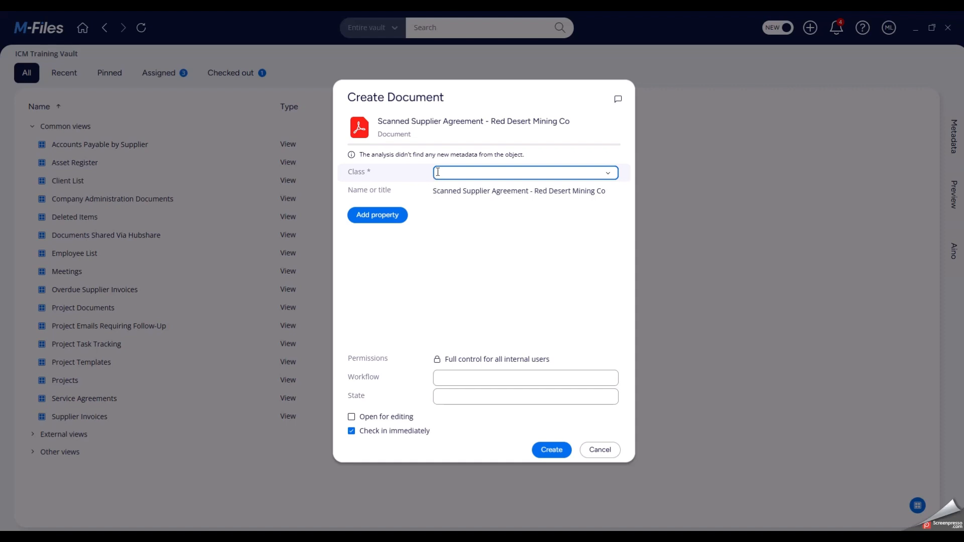
click(440, 172)
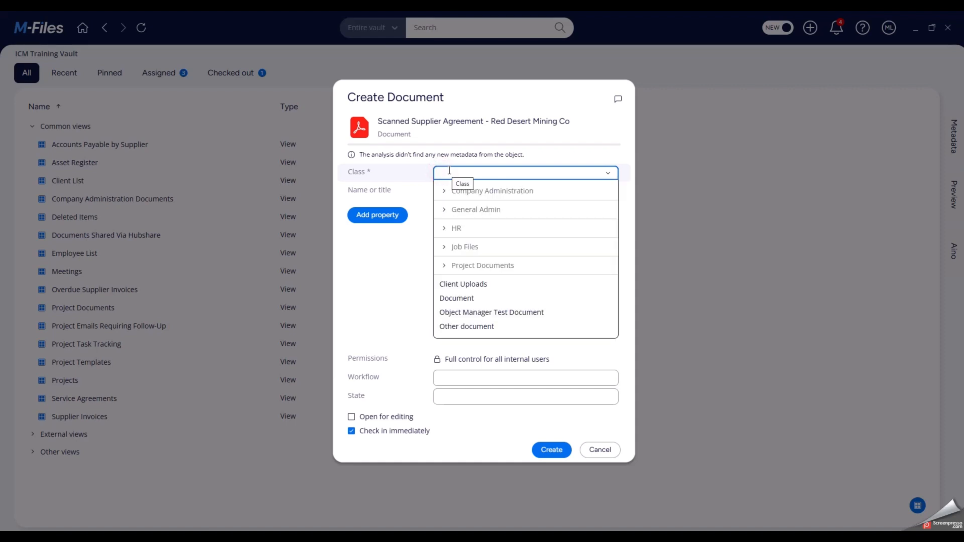
text(L)
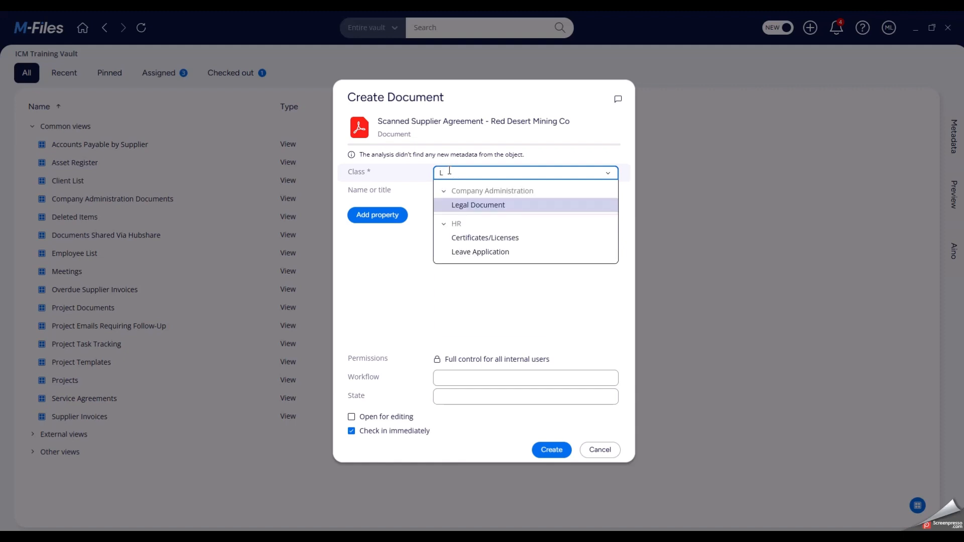
click(487, 206)
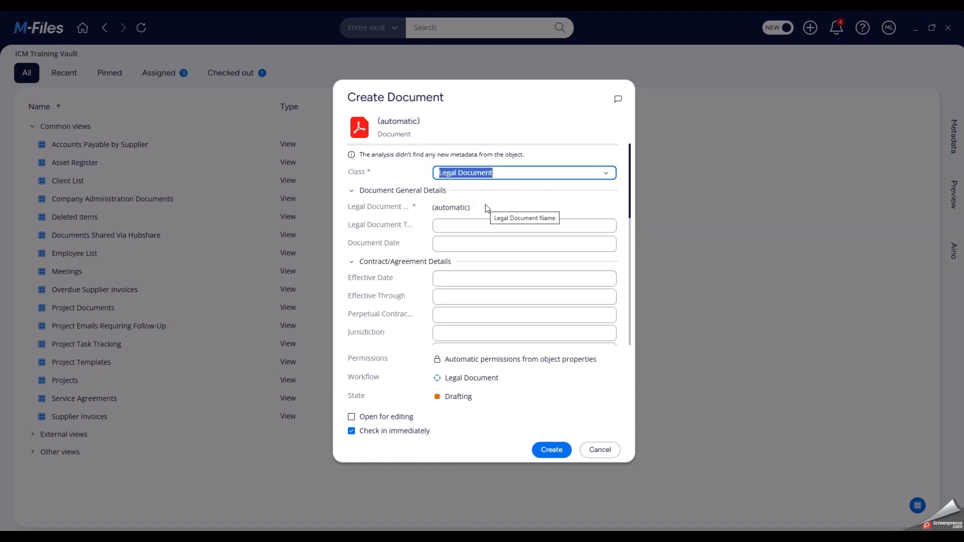
click(546, 450)
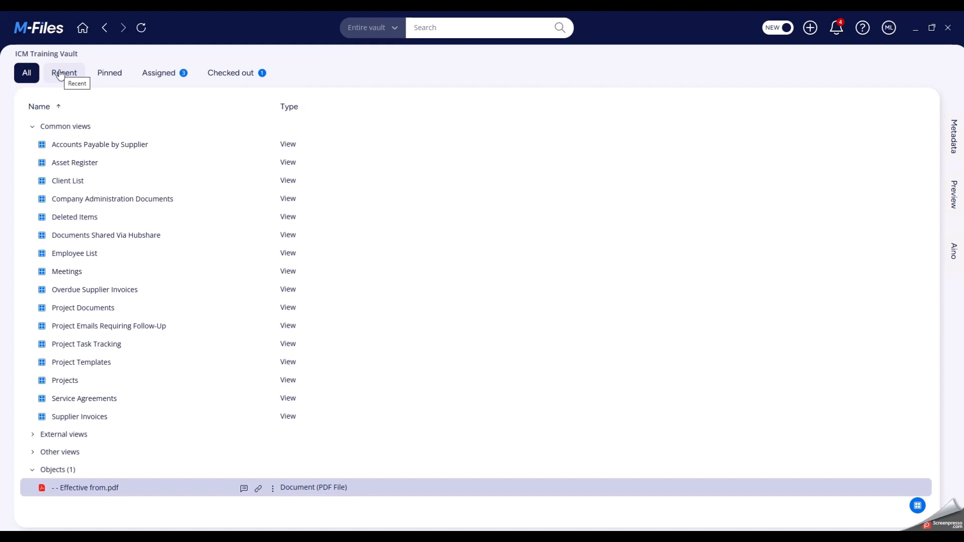
- Open the newly filed PDF from the recently accessed items with both its metadata and its preview shown
click(60, 74)
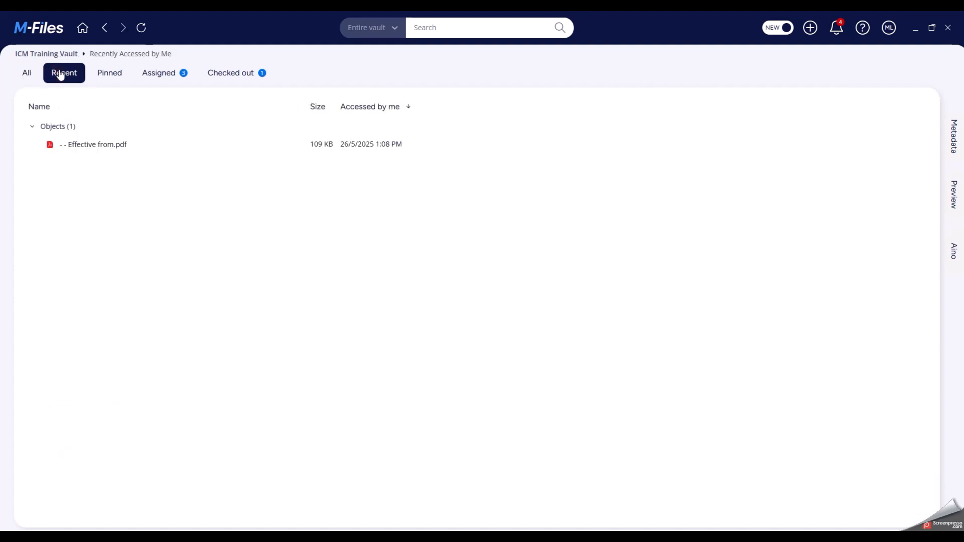
click(119, 144)
click(954, 137)
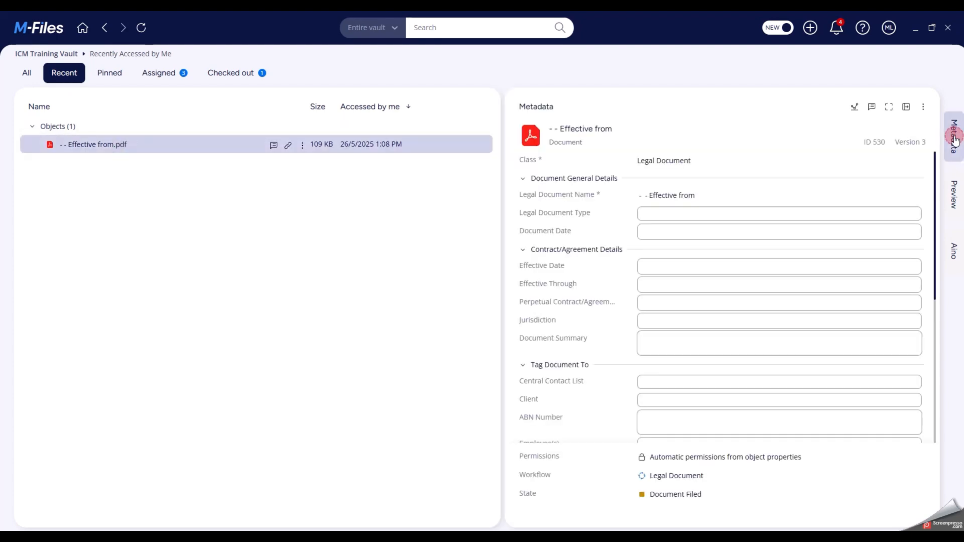
click(953, 199)
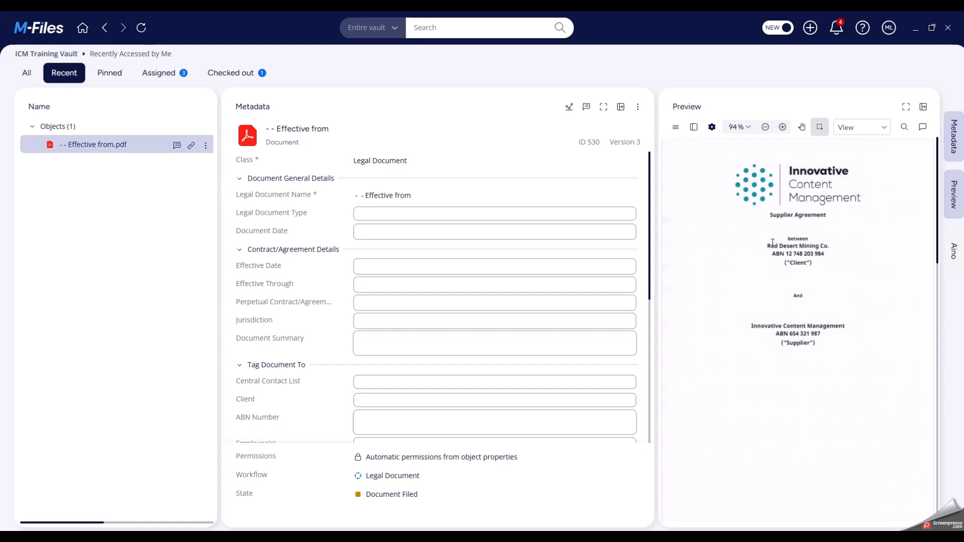
- Test text selection on the party details in the PDF preview, and check the document's user permissions without changing them
drag(771, 240, 827, 341)
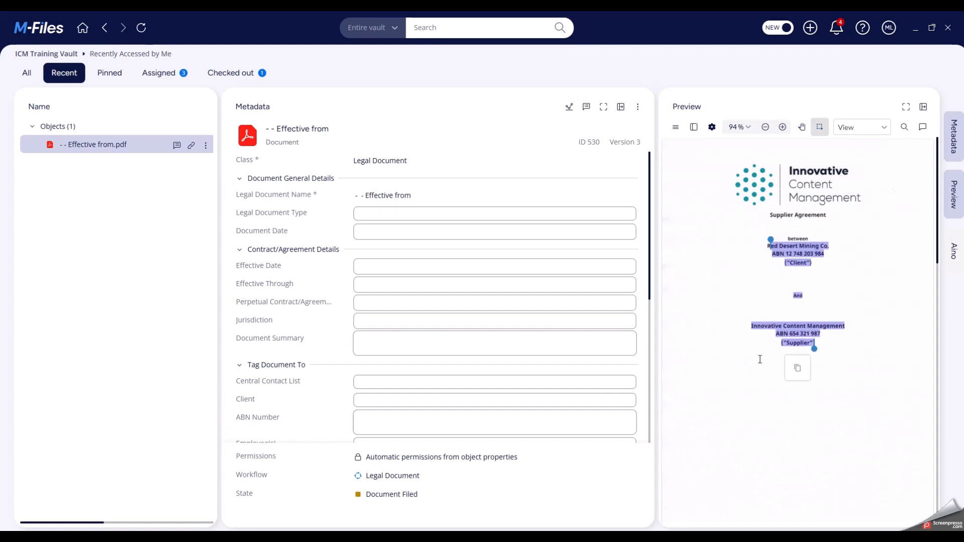
click(706, 372)
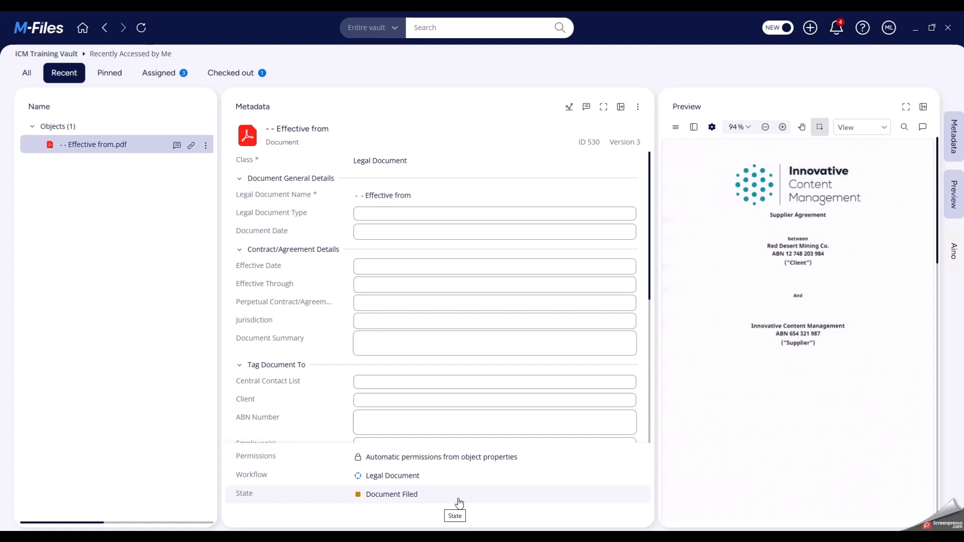
click(363, 458)
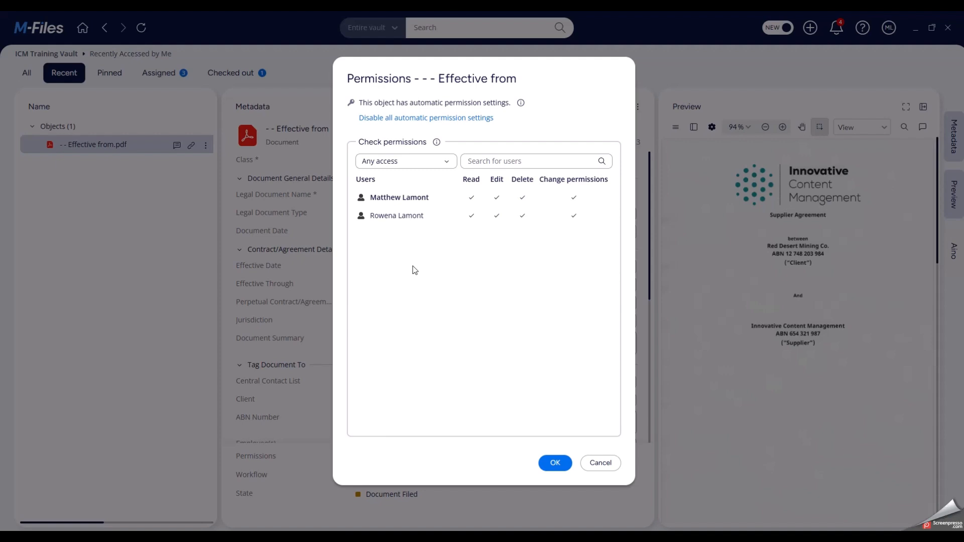
click(600, 462)
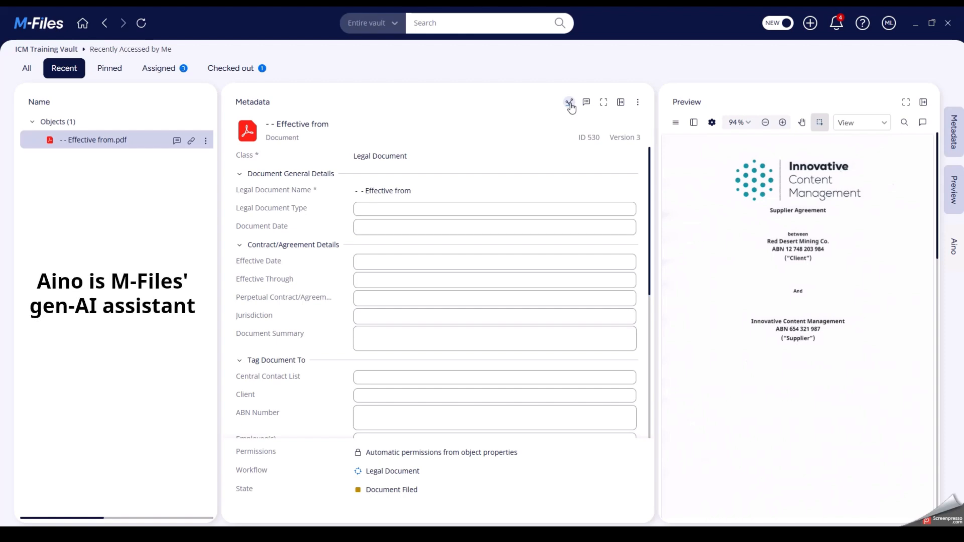
- Analyse the document to generate AI metadata suggestions, and check the source of the Legal Document Type value
click(570, 103)
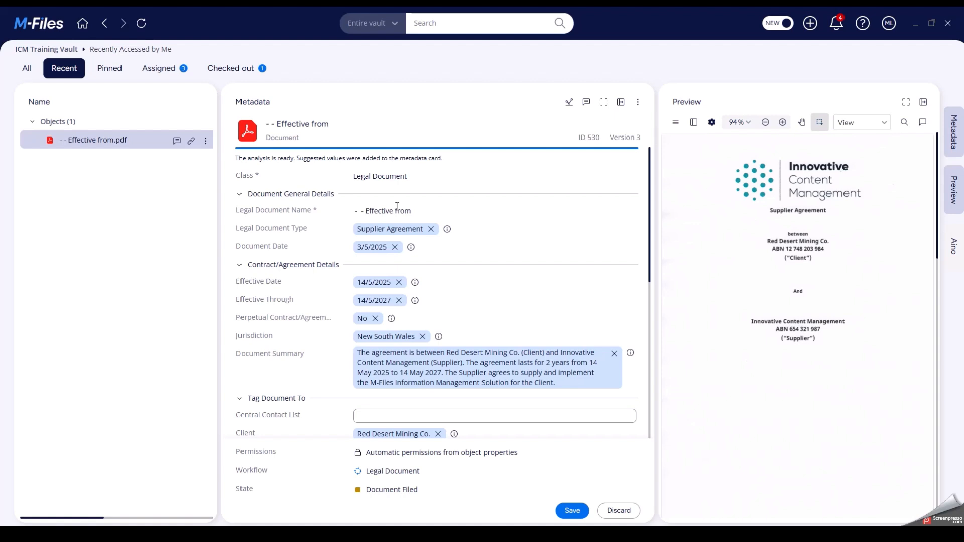
click(448, 231)
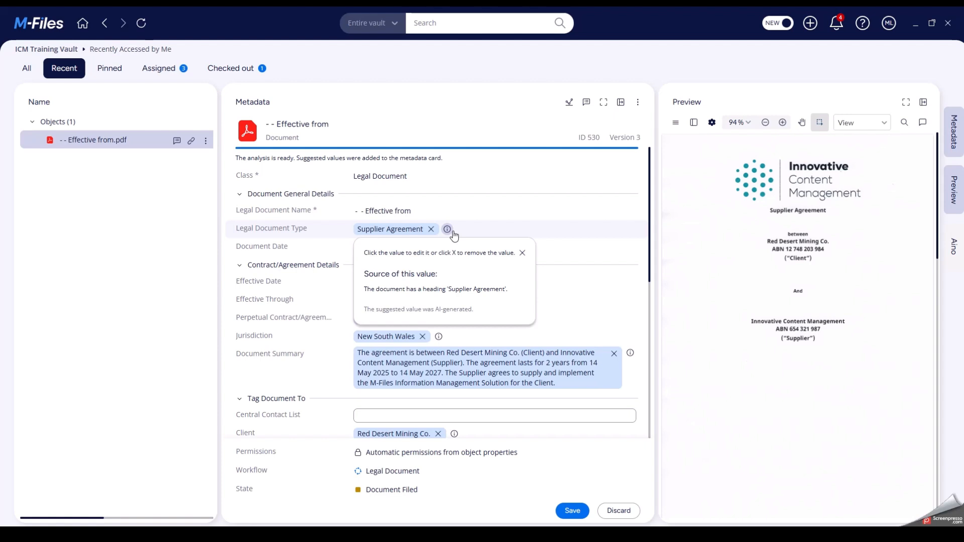
click(522, 253)
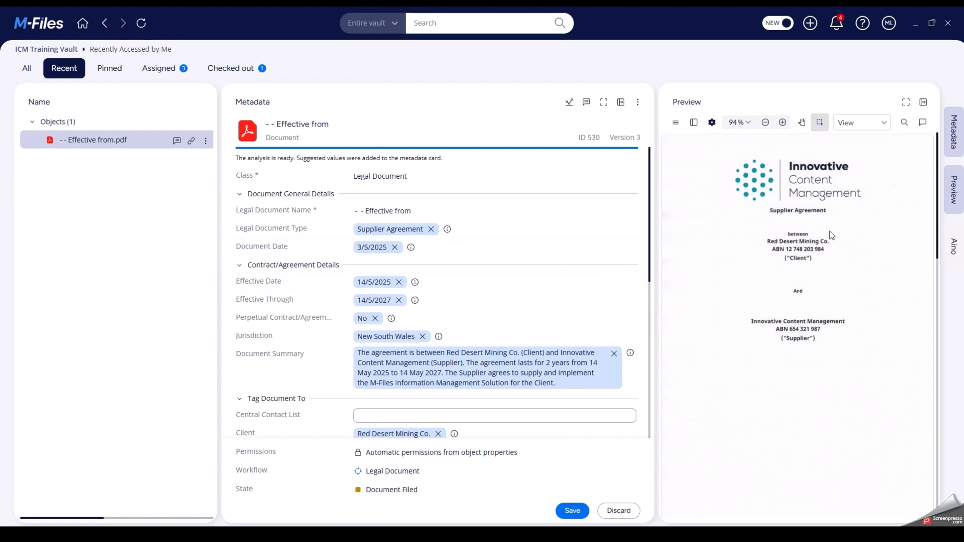
- Highlight the commencement and expiry dates in the previewed Term clause, and check the source of the Perpetual Contract/Agreement value
scroll(829, 239, down, 10)
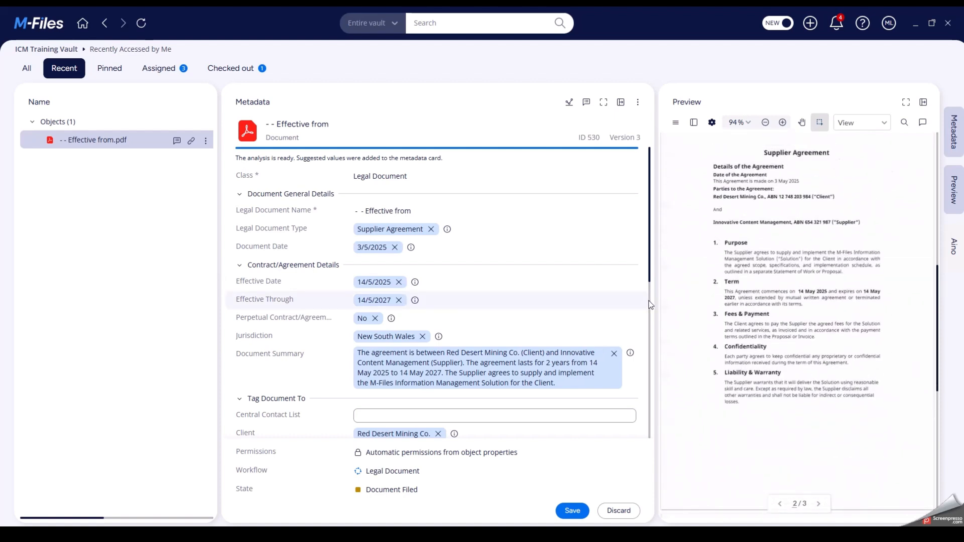
drag(654, 302, 617, 313)
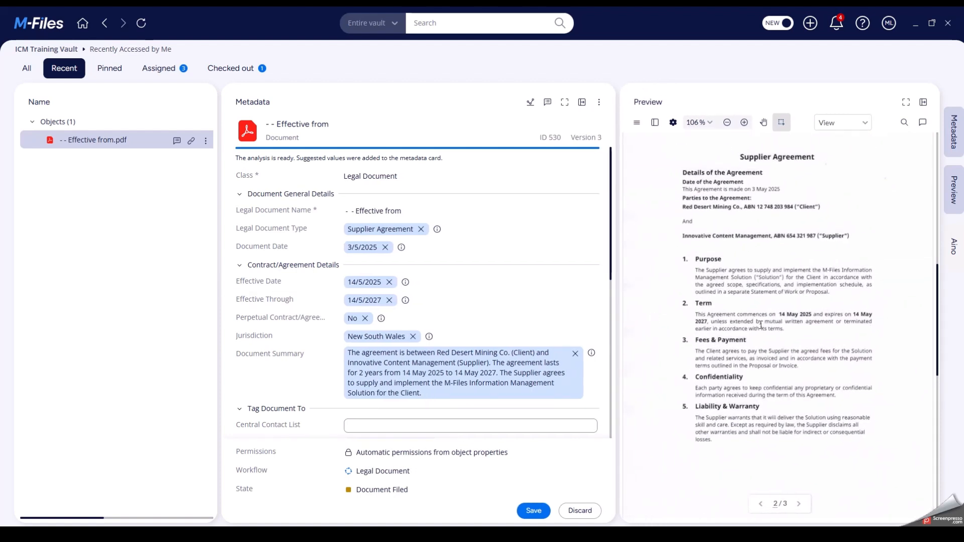
drag(779, 315, 707, 328)
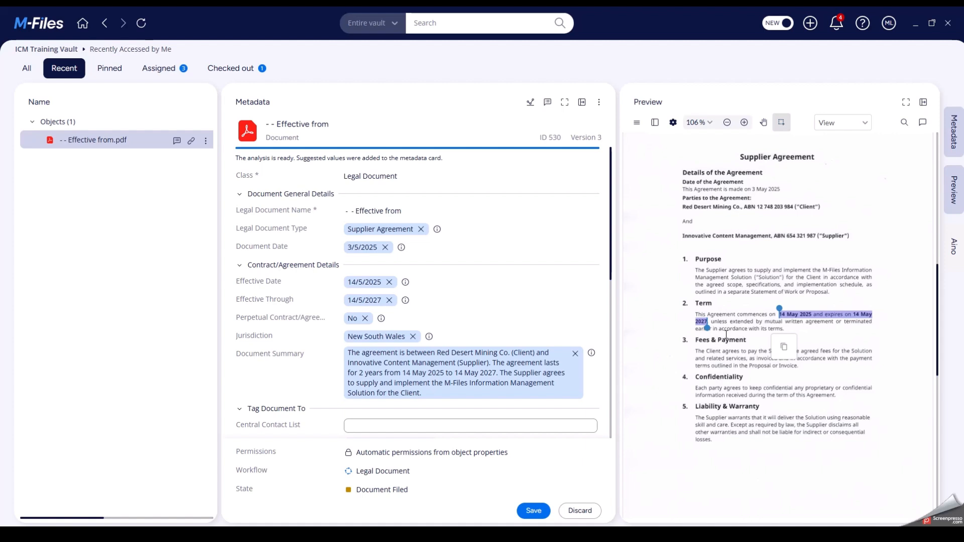
click(393, 319)
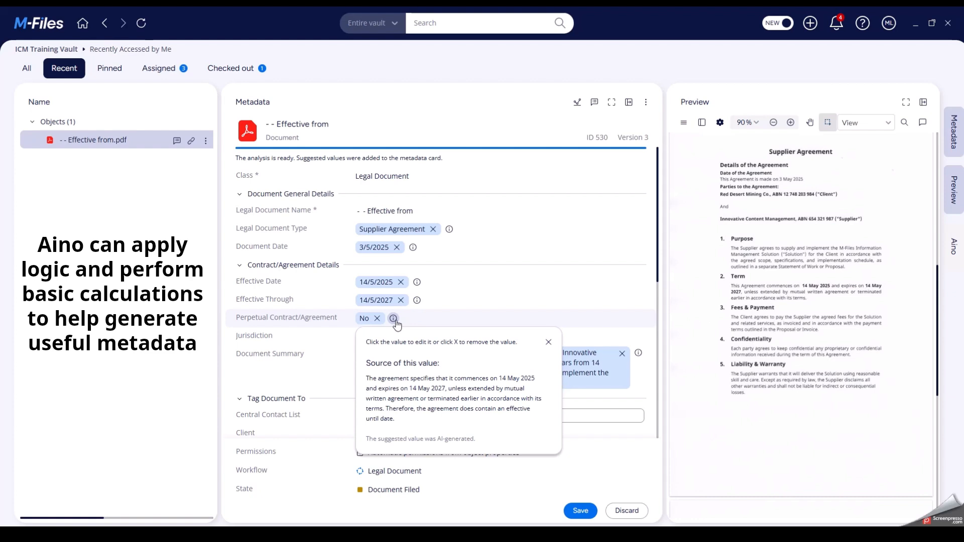
click(548, 342)
- Check the source of the Jurisdiction value against the governing-law sentence in the General clause, highlighting it in a widened preview
click(441, 338)
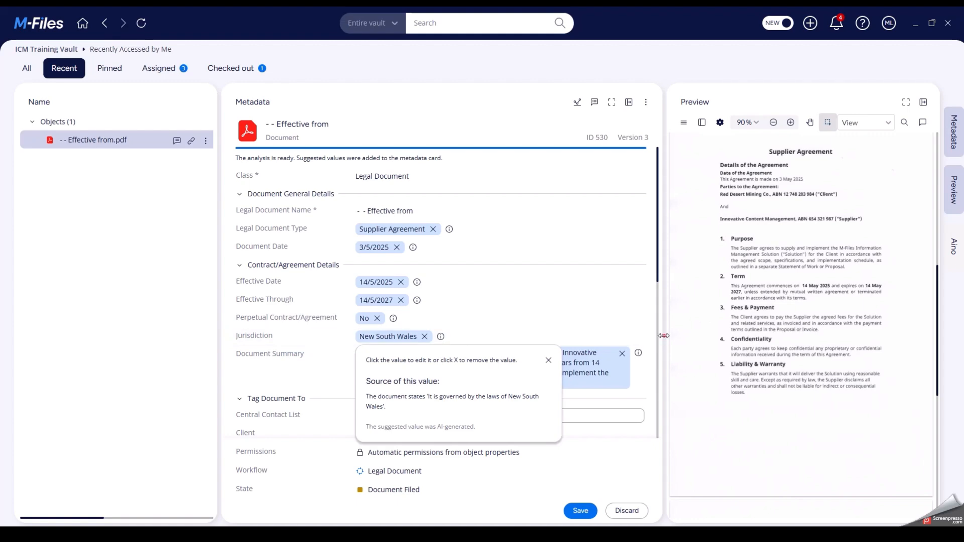
drag(663, 339, 597, 339)
scroll(707, 335, down, 5)
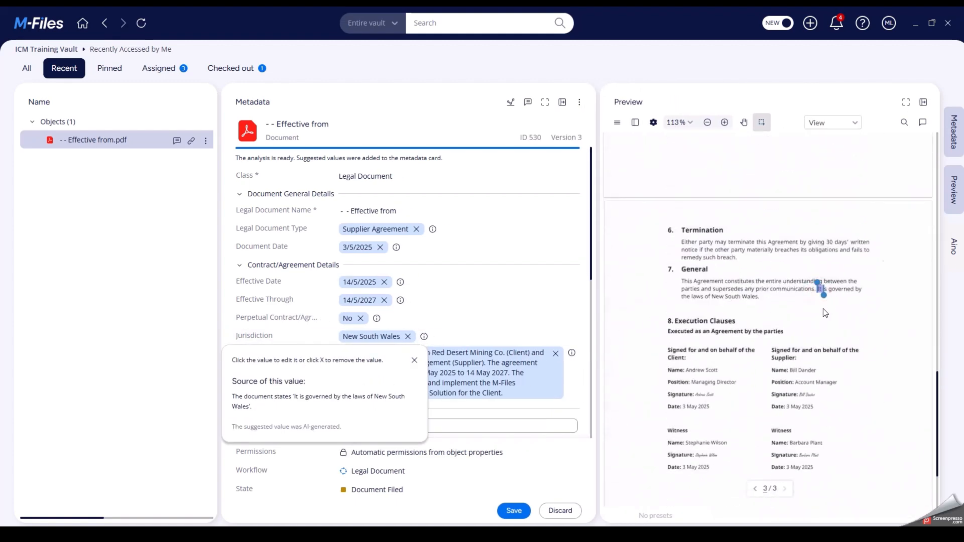
drag(817, 289, 759, 299)
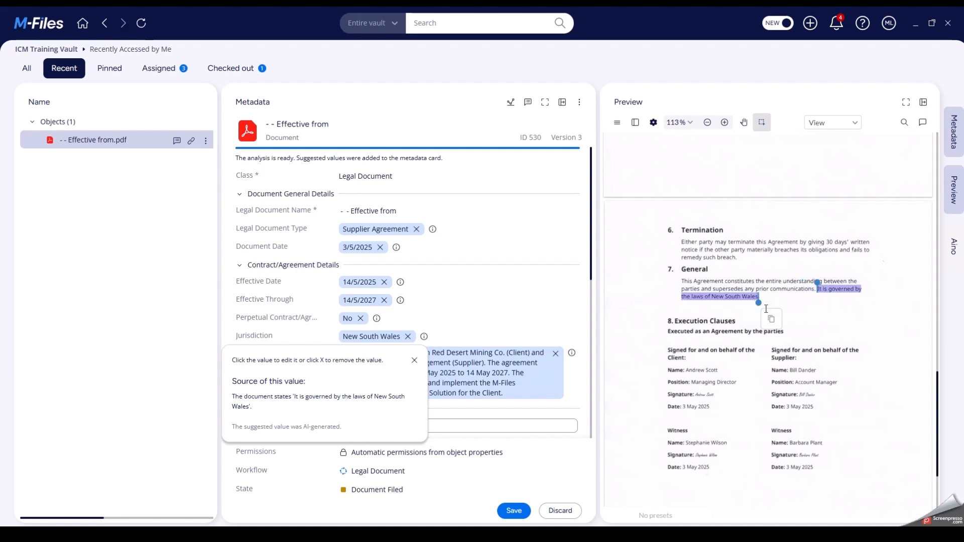
click(415, 360)
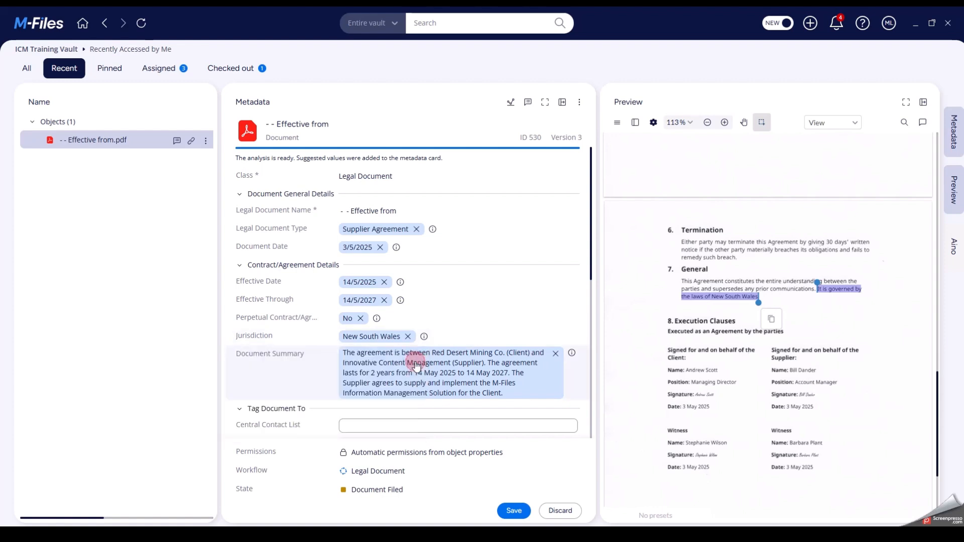
- Check the source of the Document Summary value, and review the suggested client, ABN, signatory and record management metadata
click(573, 354)
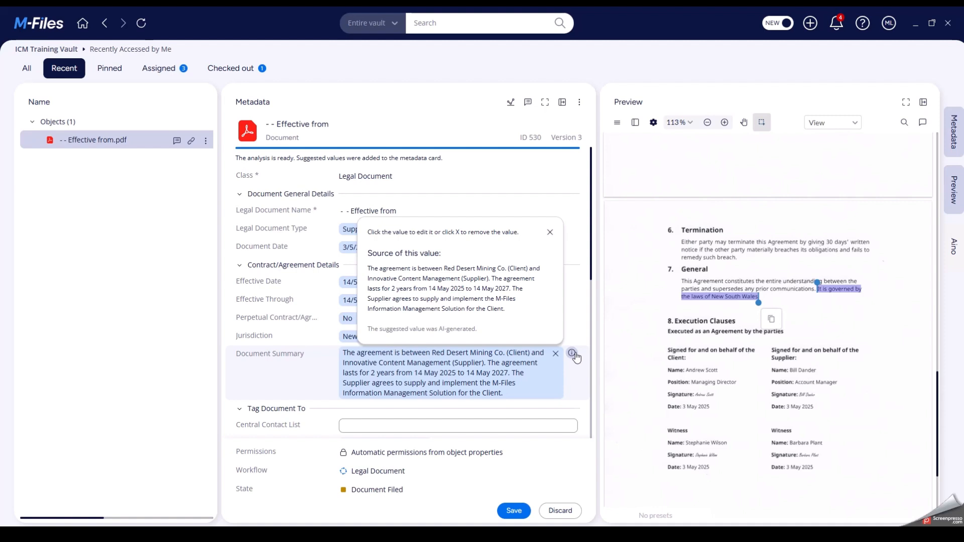
click(551, 232)
scroll(542, 293, down, 4)
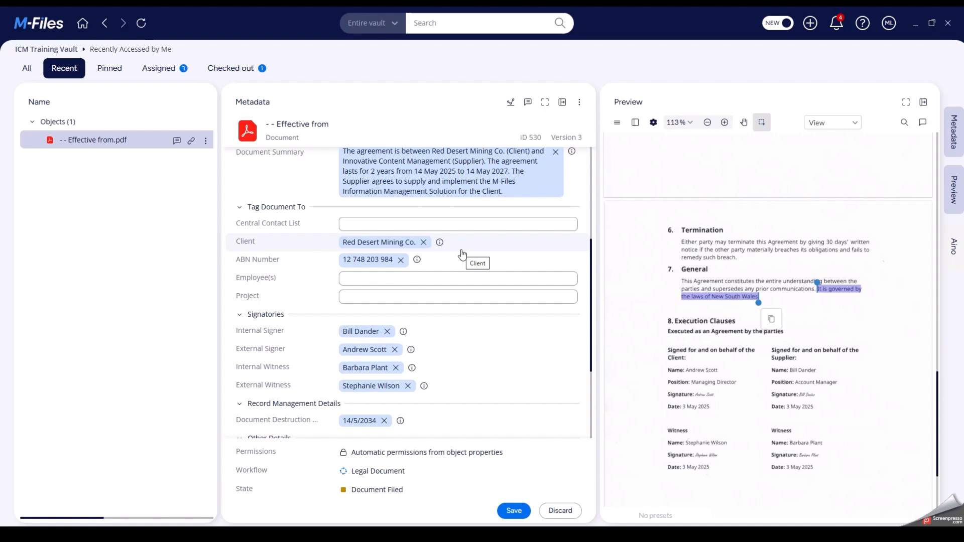
- Compare the suggested signers and witnesses with the previewed Execution Clauses, and check the source of the Document Destruction Date value
scroll(452, 258, down, 2)
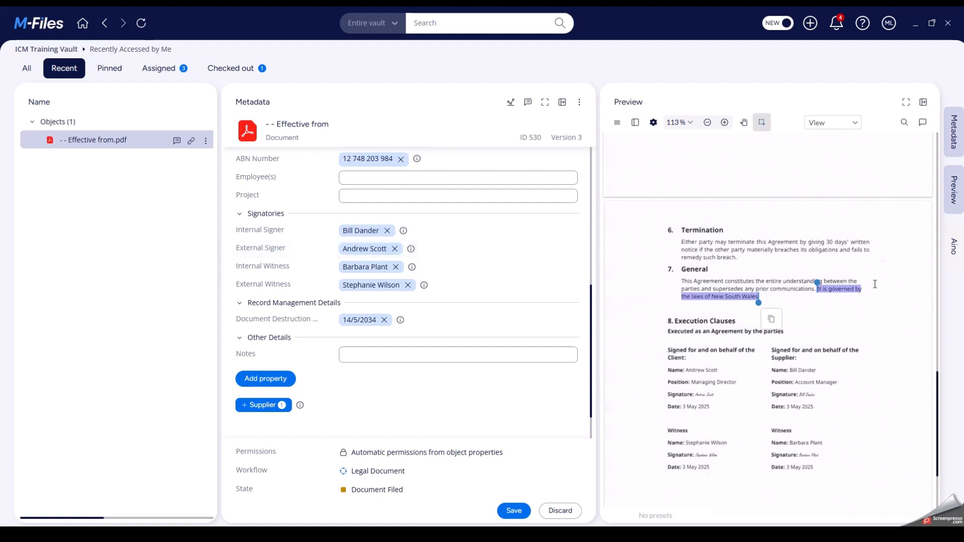
scroll(873, 286, down, 3)
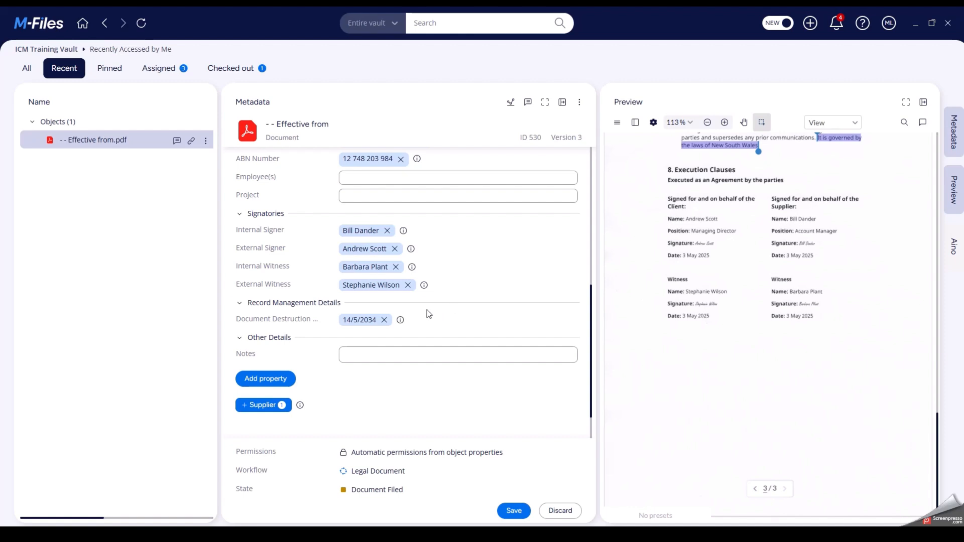
click(400, 320)
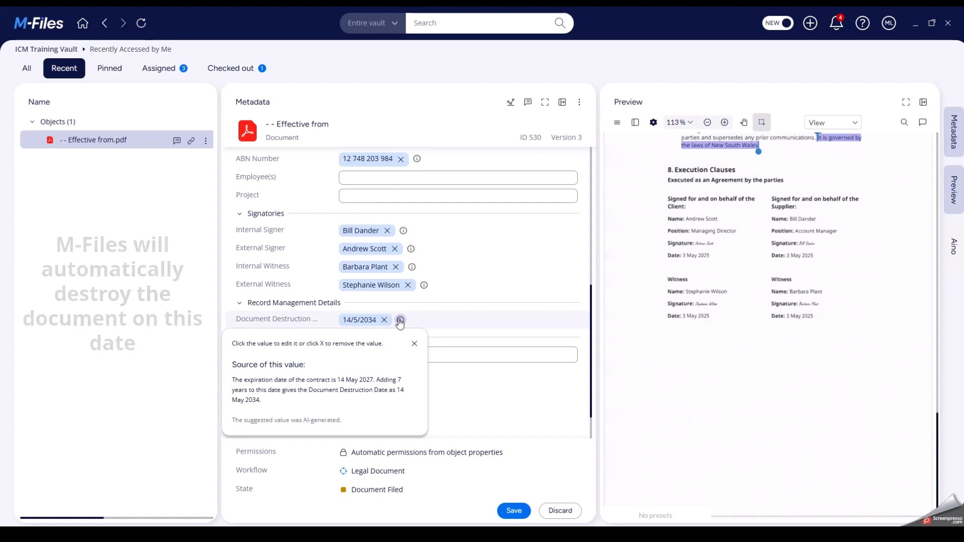
- Save the AI-suggested metadata on the supplier agreement and widen the metadata card beside the preview
click(514, 511)
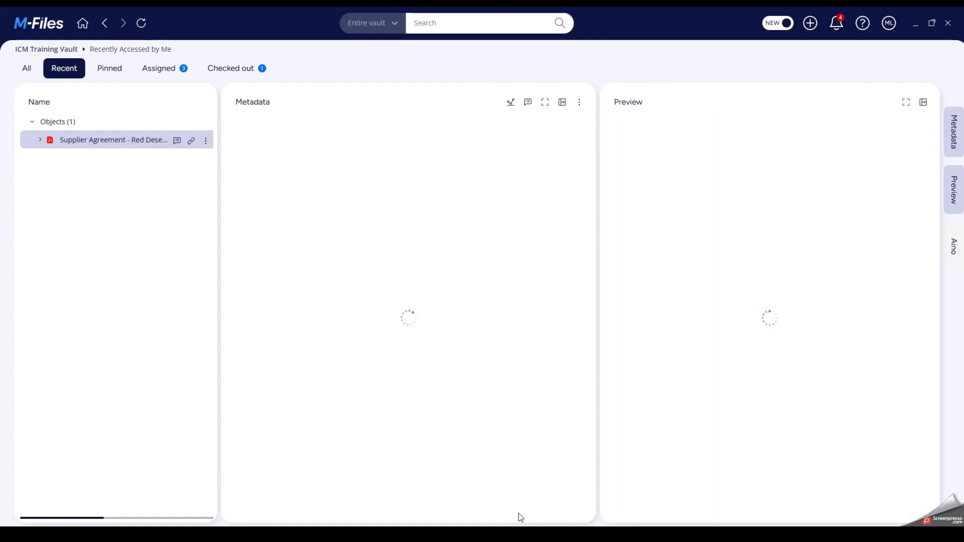
drag(598, 245, 671, 246)
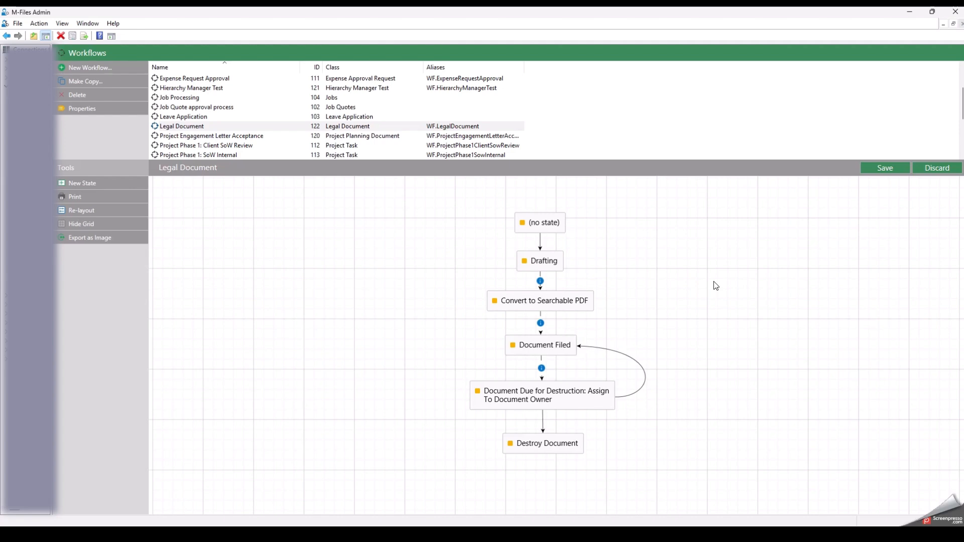
- In M-Files Admin, inspect the Document Due for Destruction and Destroy Document states of the Legal Document workflow
mouse_move(610, 407)
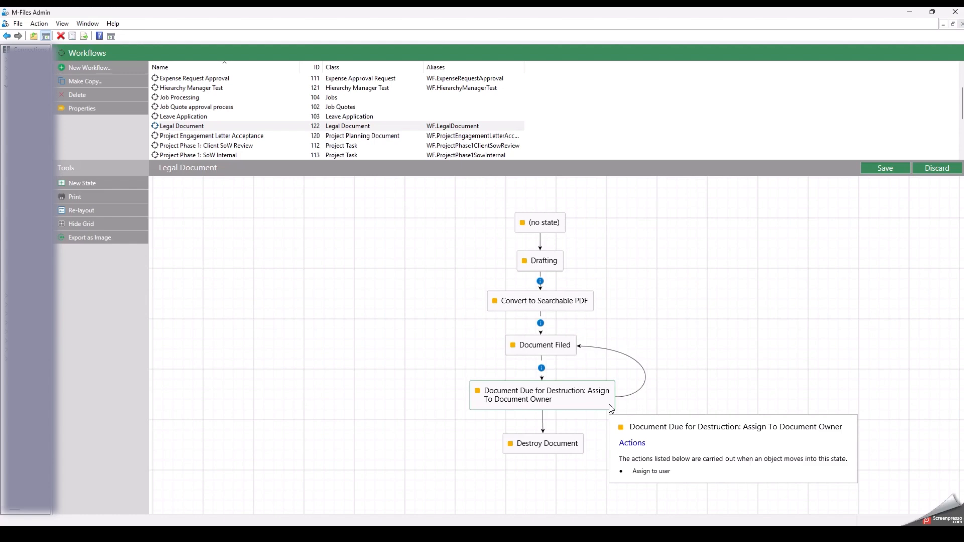
click(611, 407)
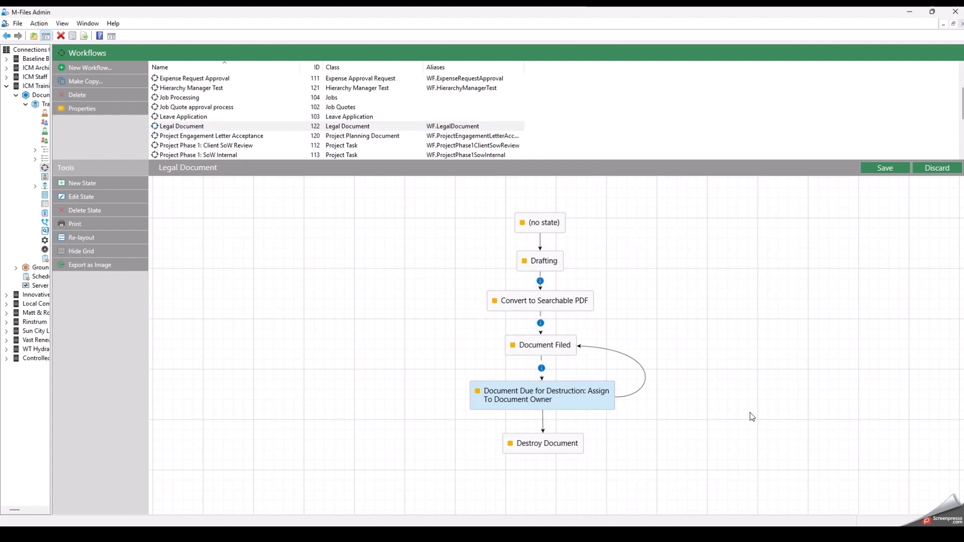
click(572, 444)
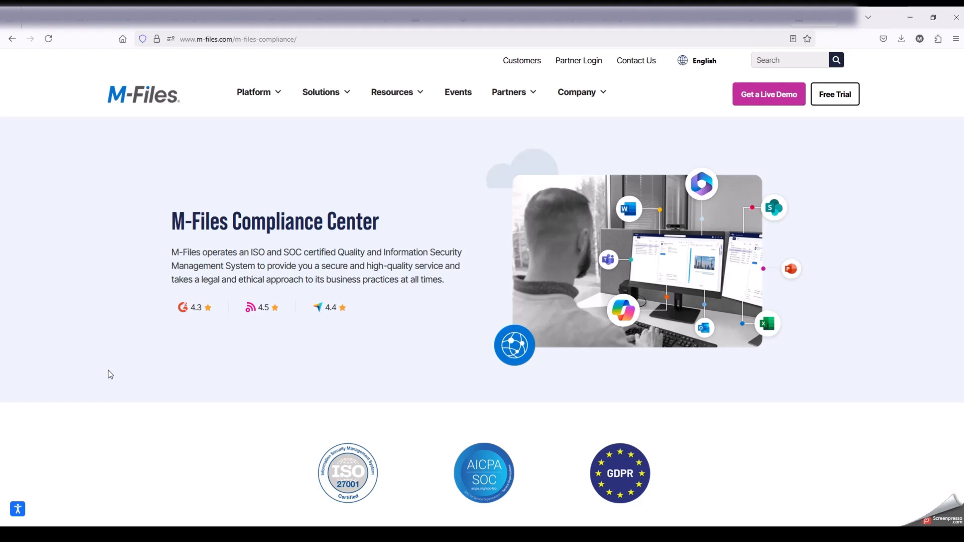
- In the web browser, review the certifications and regulatory standards listed on the M-Files Compliance Center page
scroll(134, 361, down, 6)
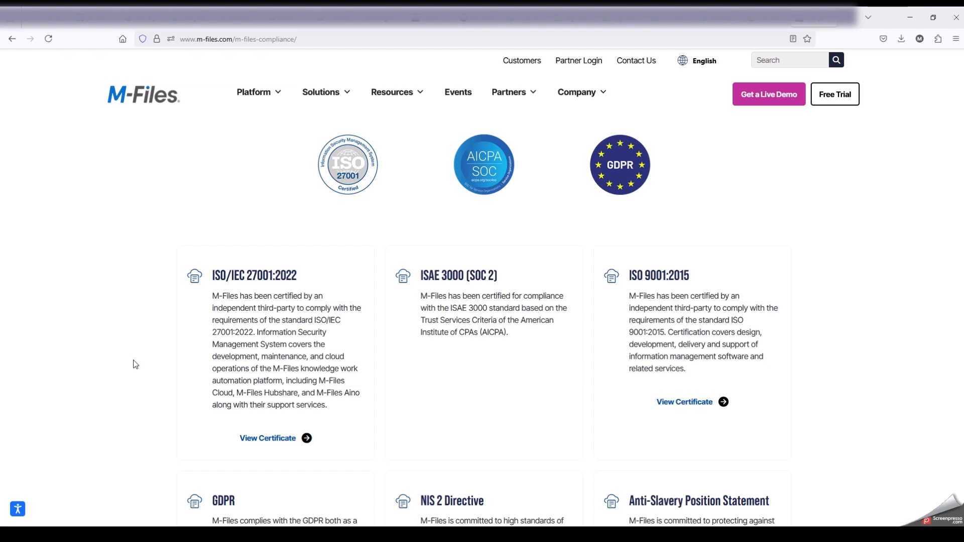
scroll(135, 364, down, 7)
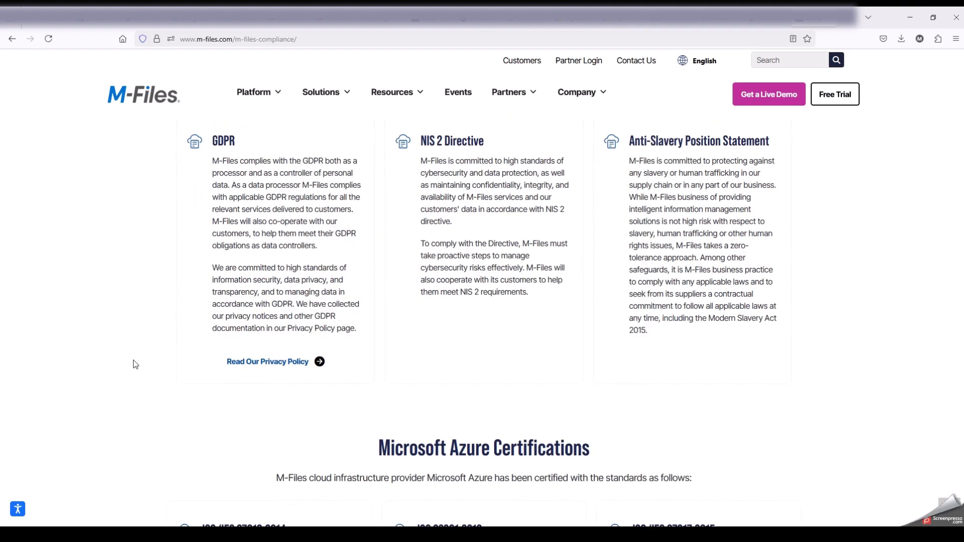
scroll(135, 364, down, 7)
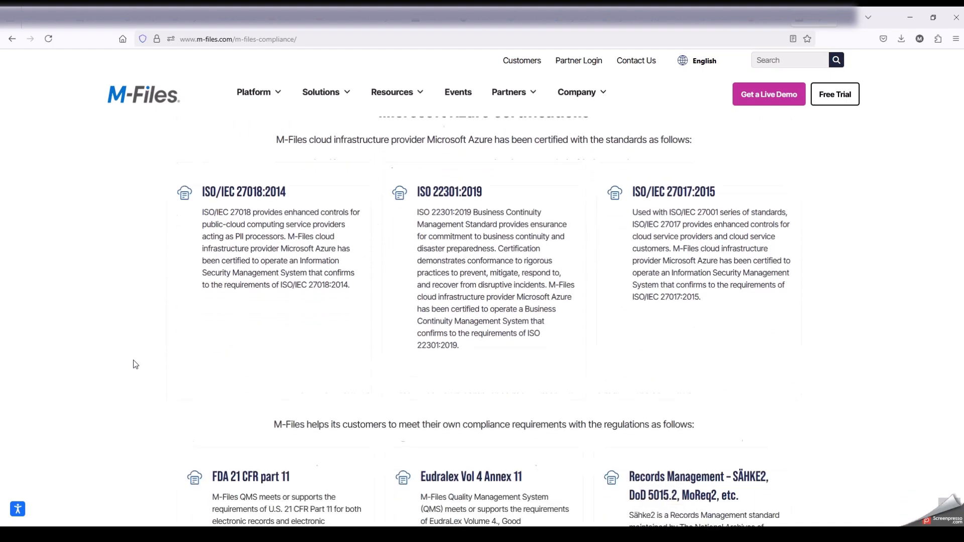
scroll(135, 364, down, 5)
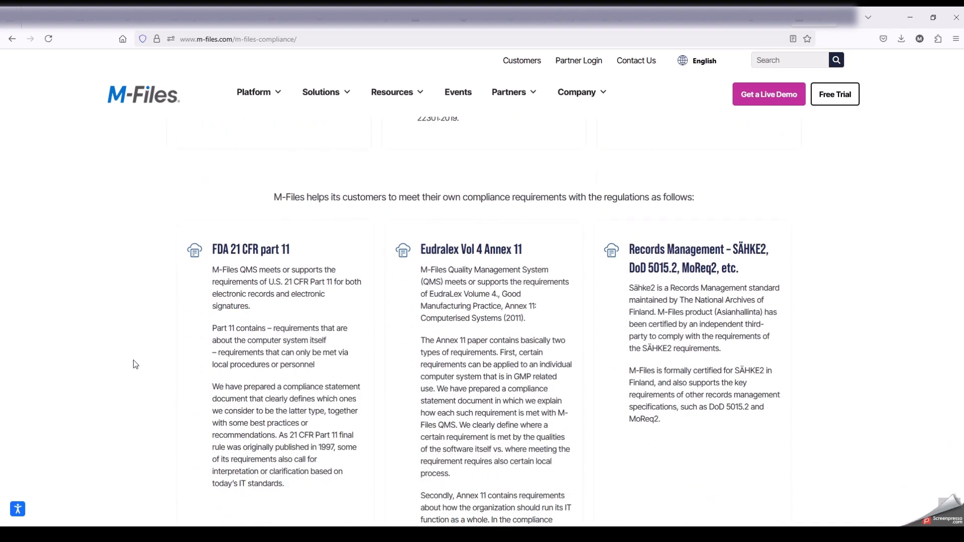
scroll(135, 364, down, 11)
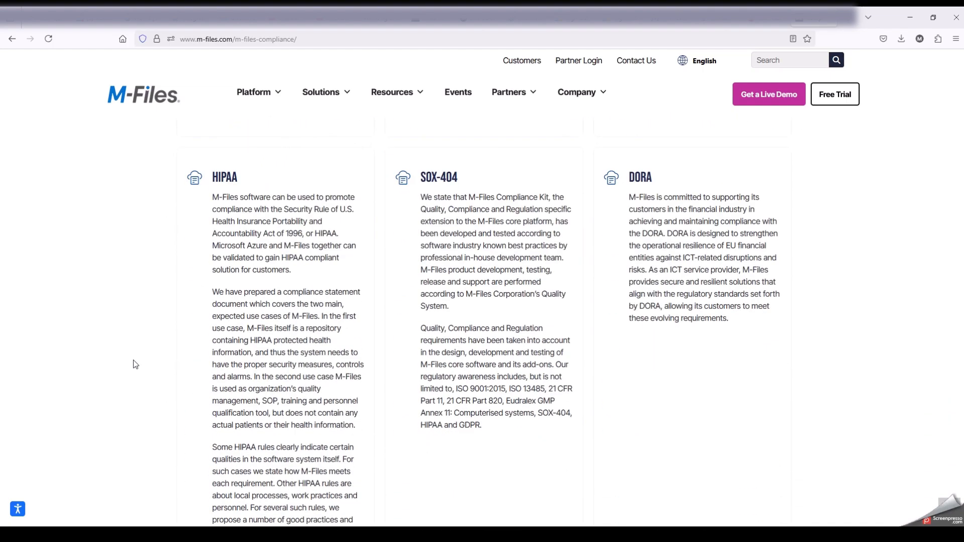